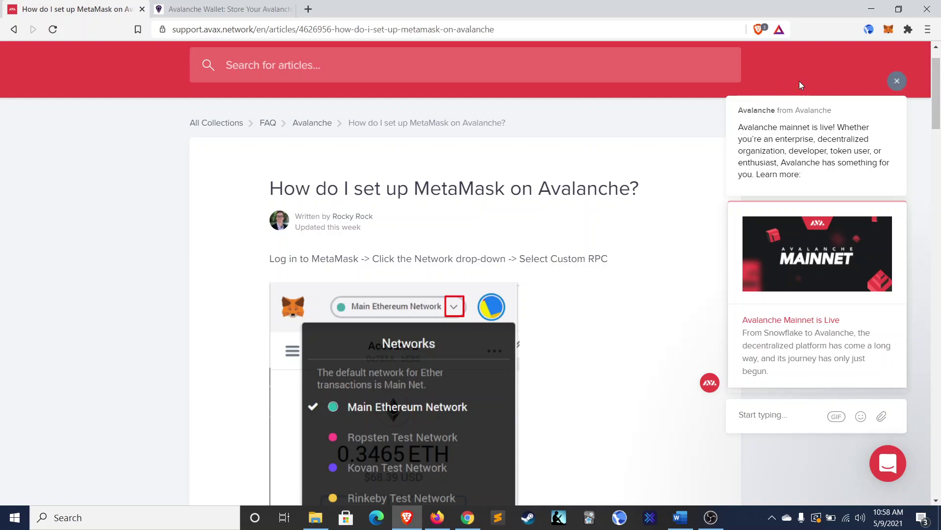
- Open the MetaMask popup and its account options menu to expand the view
{"action": "left_click", "coordinate": [888, 29]}
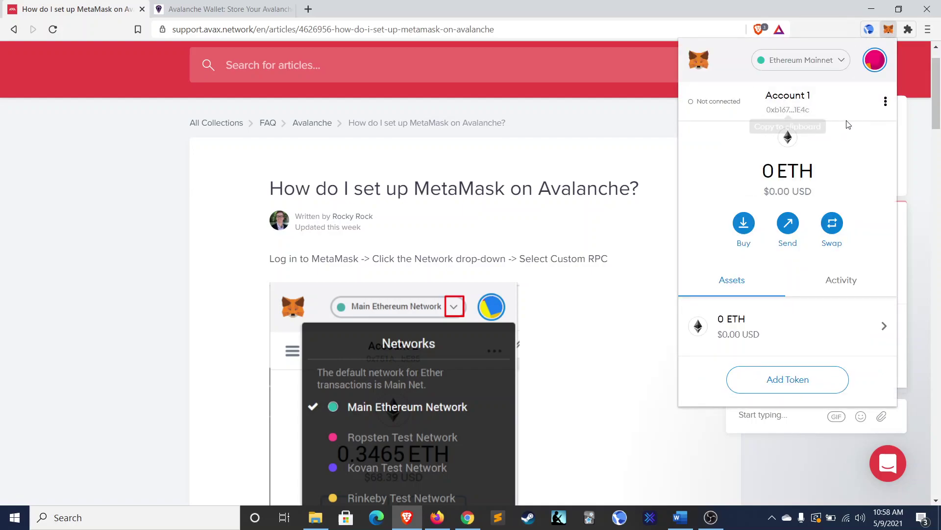
{"action": "left_click", "coordinate": [886, 101]}
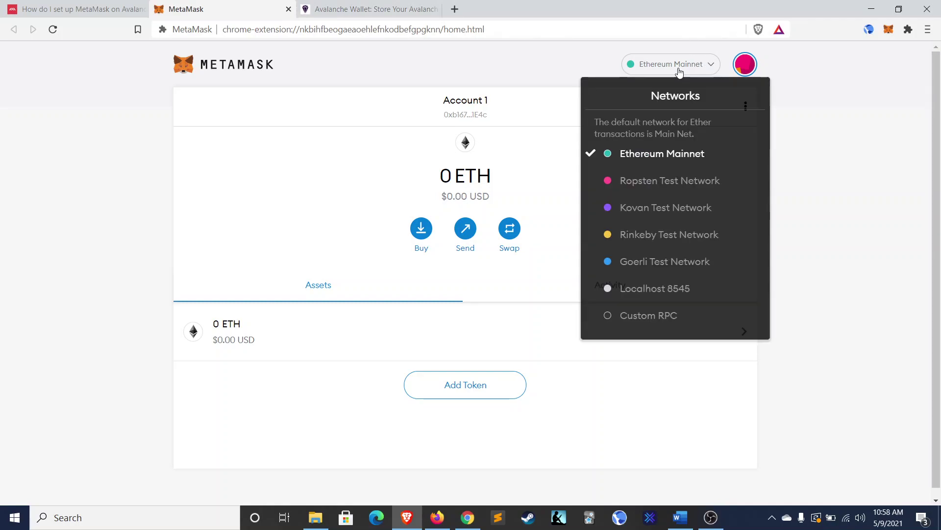
- Start a custom RPC network named 'Avalanche Network', copied from the setup guide
{"action": "left_click", "coordinate": [694, 322]}
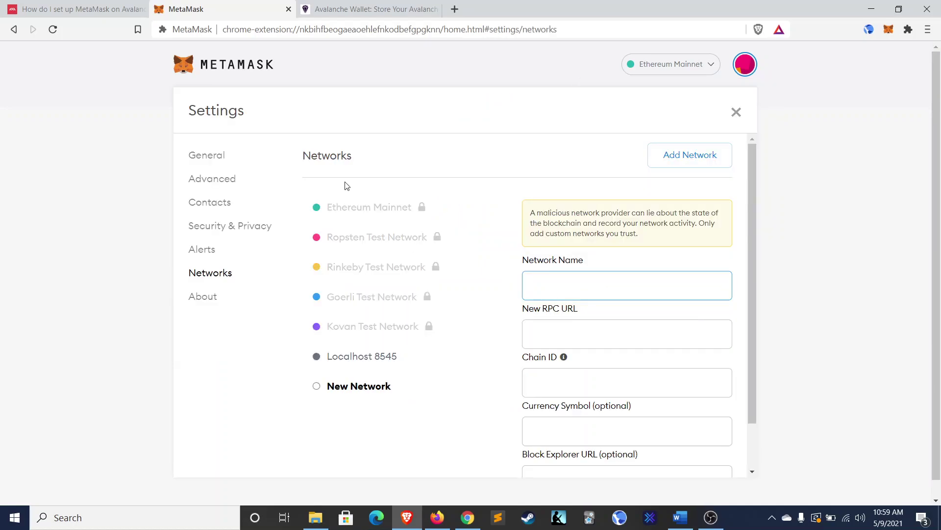
{"action": "scroll", "coordinate": [578, 418], "scroll_direction": "down", "scroll_amount": 2}
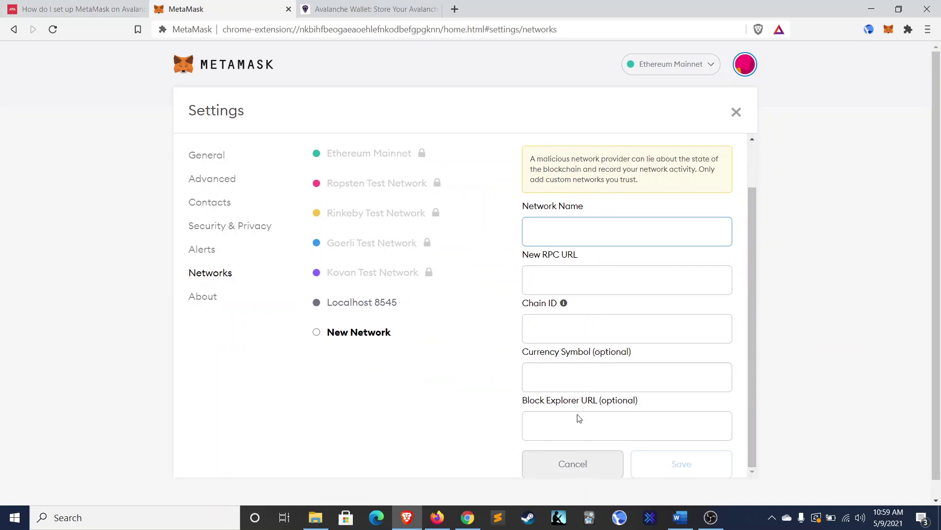
{"action": "left_click", "coordinate": [84, 4]}
{"action": "scroll", "coordinate": [238, 253], "scroll_direction": "down", "scroll_amount": 10}
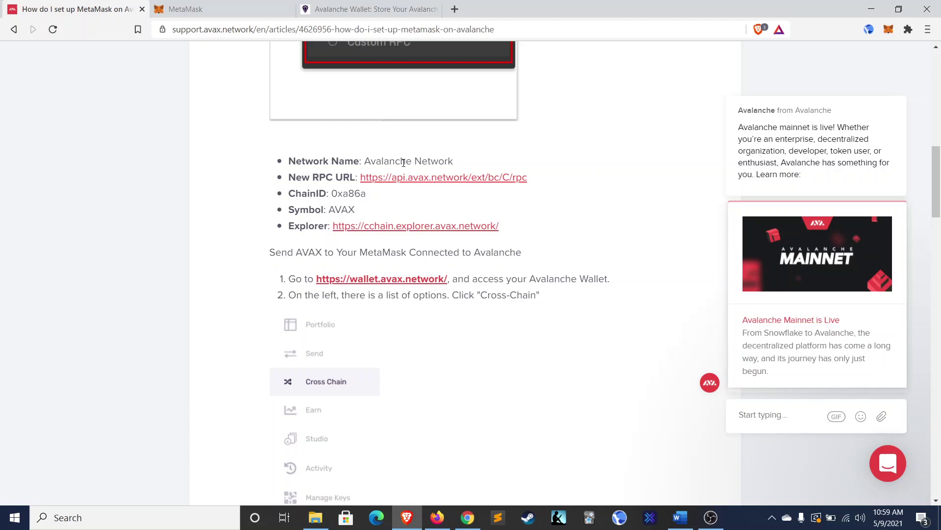
{"action": "double_click", "coordinate": [403, 162]}
{"action": "left_click_drag", "start_coordinate": [410, 157], "coordinate": [366, 161]}
{"action": "key", "text": "ctrl+c"}
{"action": "double_click", "coordinate": [437, 158]}
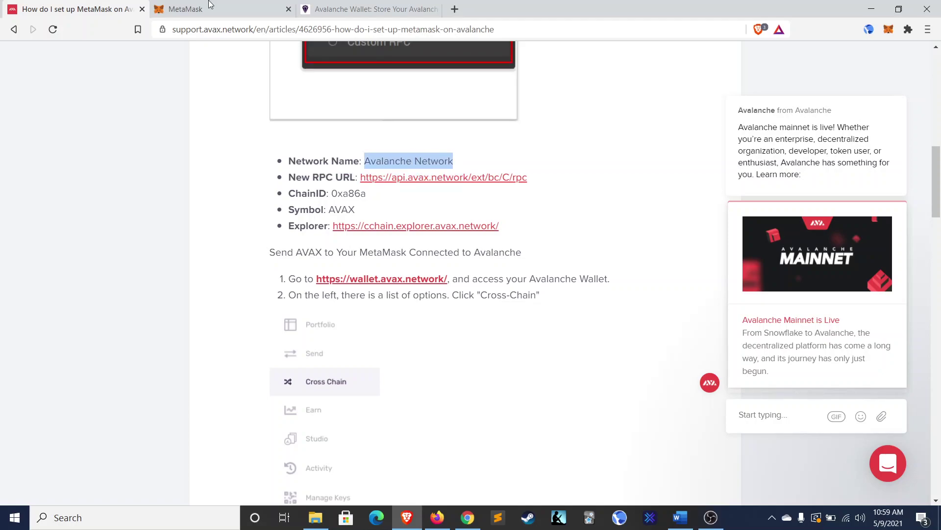
{"action": "left_click", "coordinate": [186, 9]}
{"action": "key", "text": "ctrl+v"}
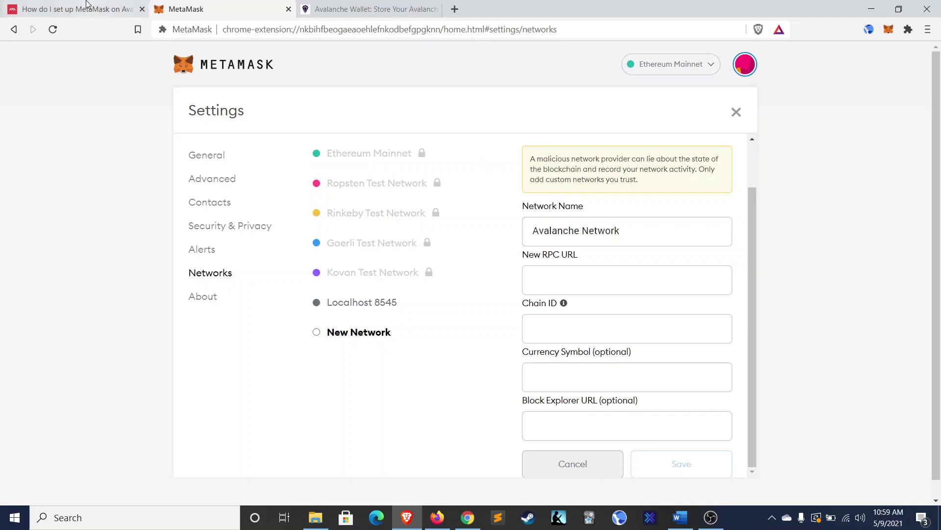
- Copy the Avalanche RPC URL from the guide into New RPC URL
{"action": "left_click", "coordinate": [93, 8]}
{"action": "left_click_drag", "start_coordinate": [543, 185], "coordinate": [360, 177]}
{"action": "key", "text": "ctrl+c"}
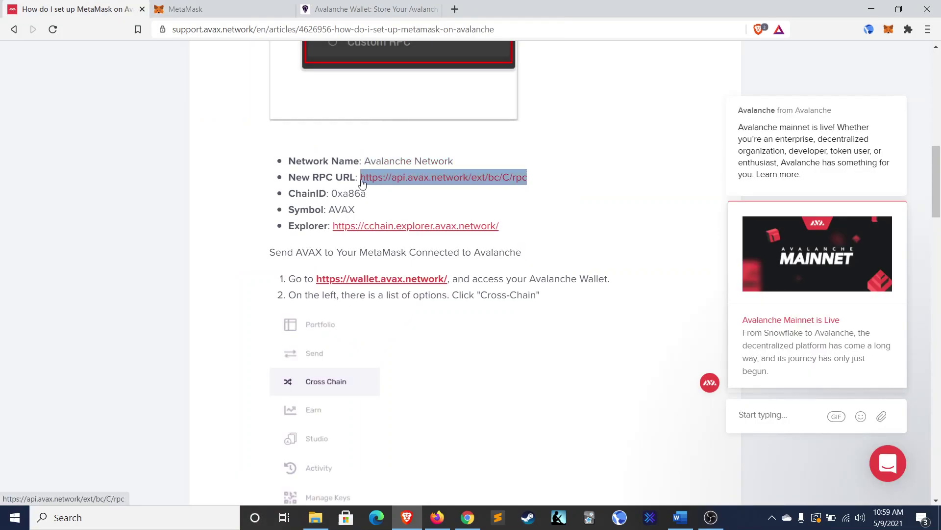
{"action": "key", "text": "ctrl+Tab"}
{"action": "left_click", "coordinate": [631, 279]}
{"action": "key", "text": "ctrl+v"}
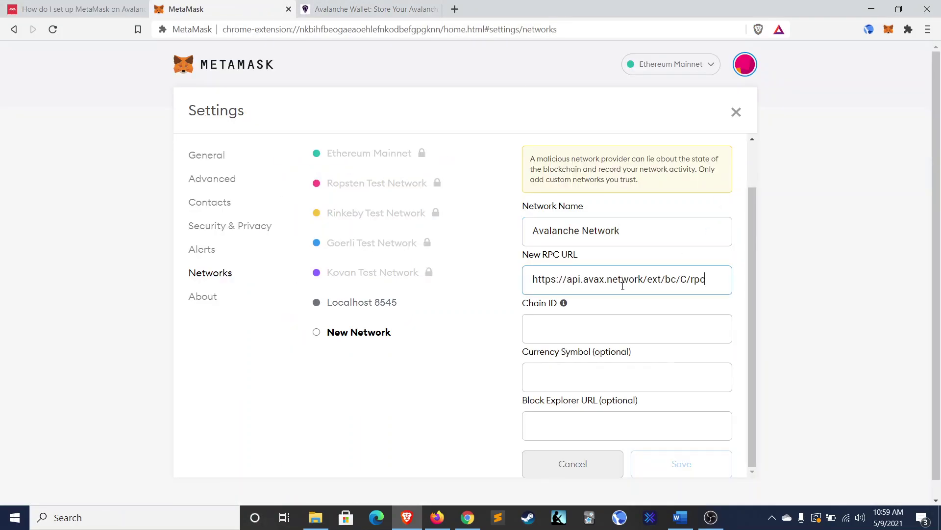
- Enter chain ID 0xa86a and currency symbol AVAX
{"action": "left_click", "coordinate": [7, 5]}
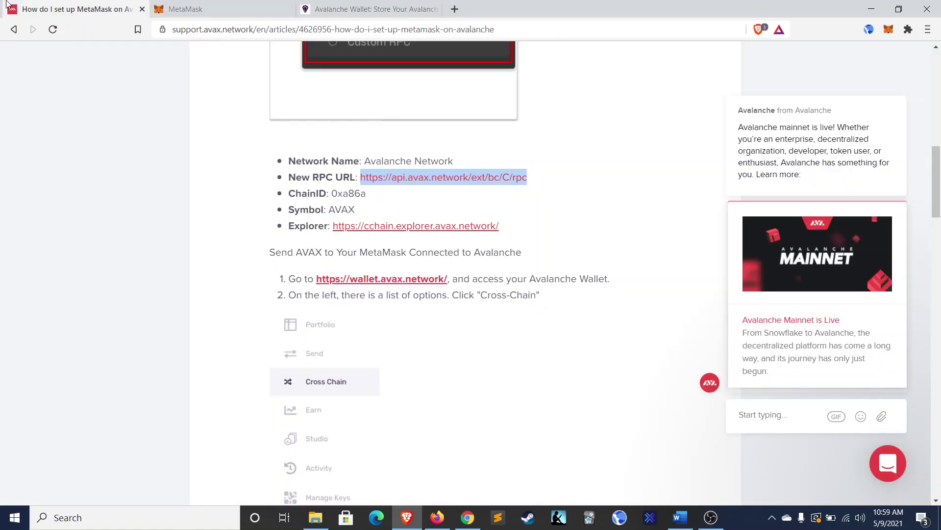
{"action": "double_click", "coordinate": [356, 192]}
{"action": "key", "text": "ctrl+c"}
{"action": "left_click", "coordinate": [162, 8]}
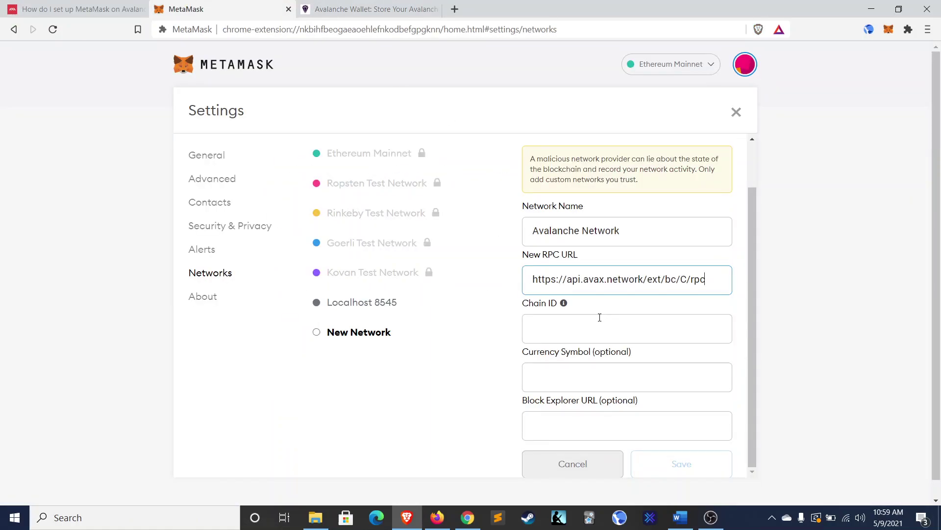
{"action": "left_click", "coordinate": [559, 327]}
{"action": "key", "text": "ctrl+v"}
{"action": "key", "text": "Tab"}
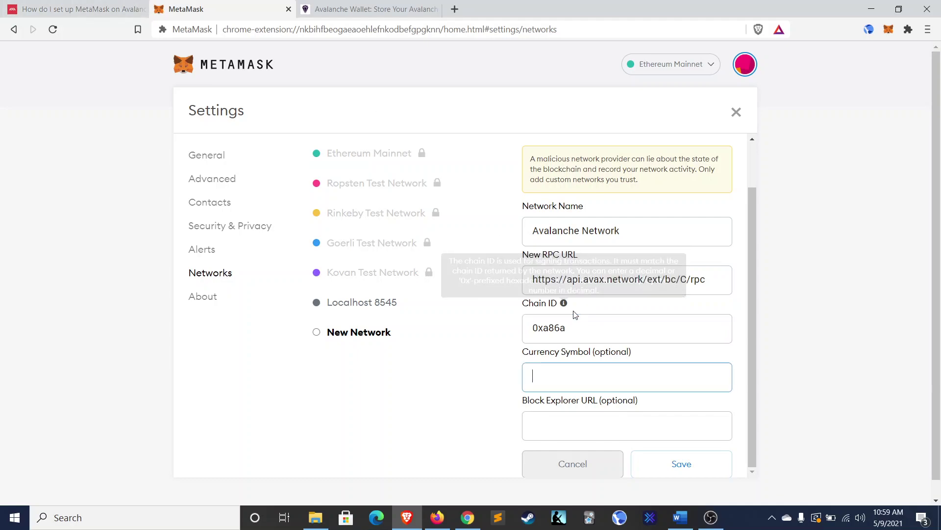
{"action": "type", "text": "AVAX"}
{"action": "key", "text": "Tab"}
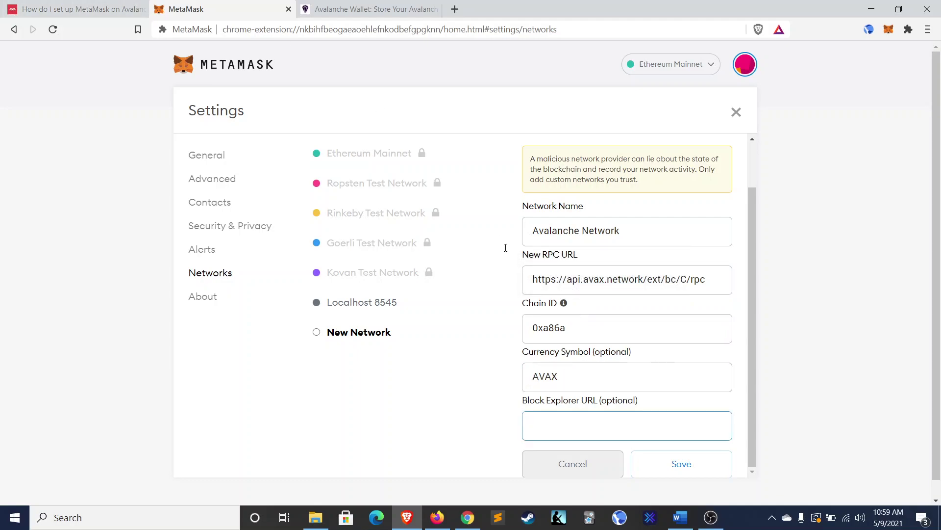
- Paste the C-chain explorer URL as Block Explorer URL and save the network
{"action": "left_click", "coordinate": [98, 9]}
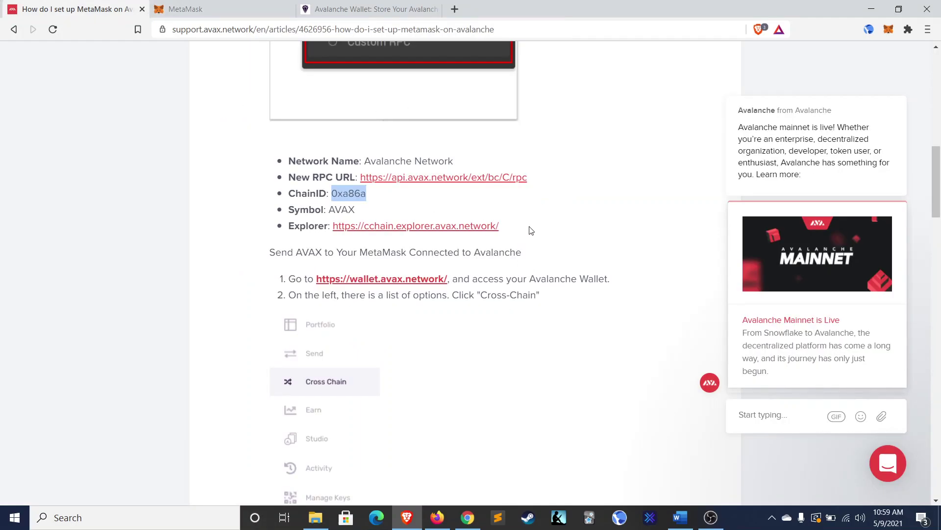
{"action": "left_click_drag", "start_coordinate": [500, 226], "coordinate": [338, 232]}
{"action": "left_click", "coordinate": [470, 192]}
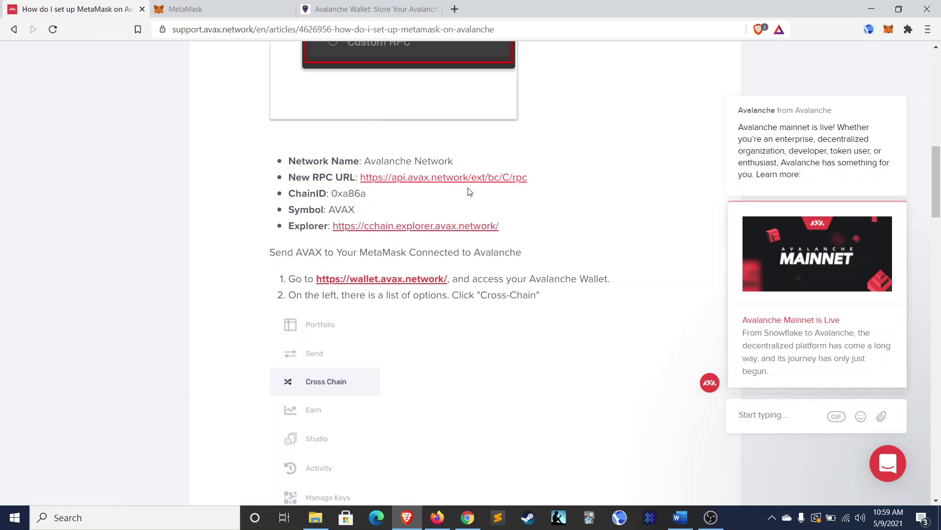
{"action": "left_click_drag", "start_coordinate": [500, 226], "coordinate": [333, 228]}
{"action": "left_click", "coordinate": [212, 7]}
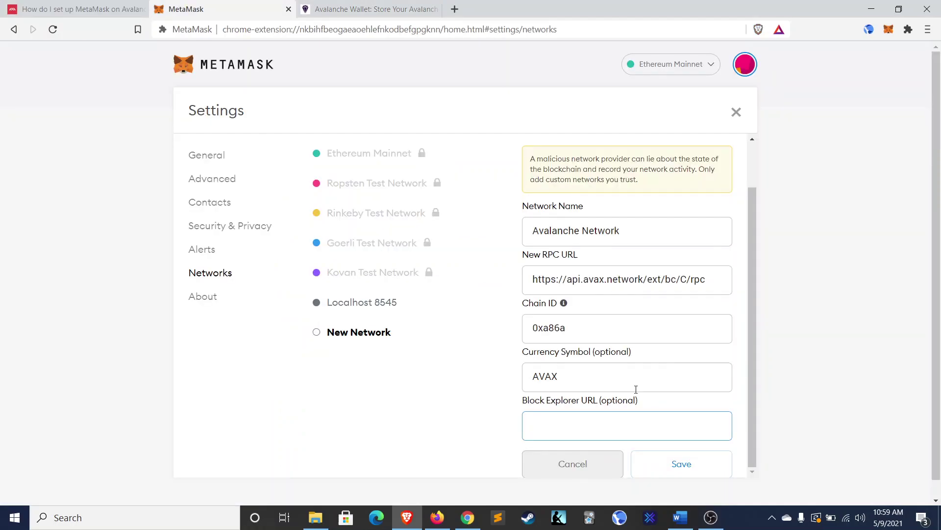
{"action": "key", "text": "ctrl+v"}
{"action": "scroll", "coordinate": [683, 399], "scroll_direction": "down", "scroll_amount": 1}
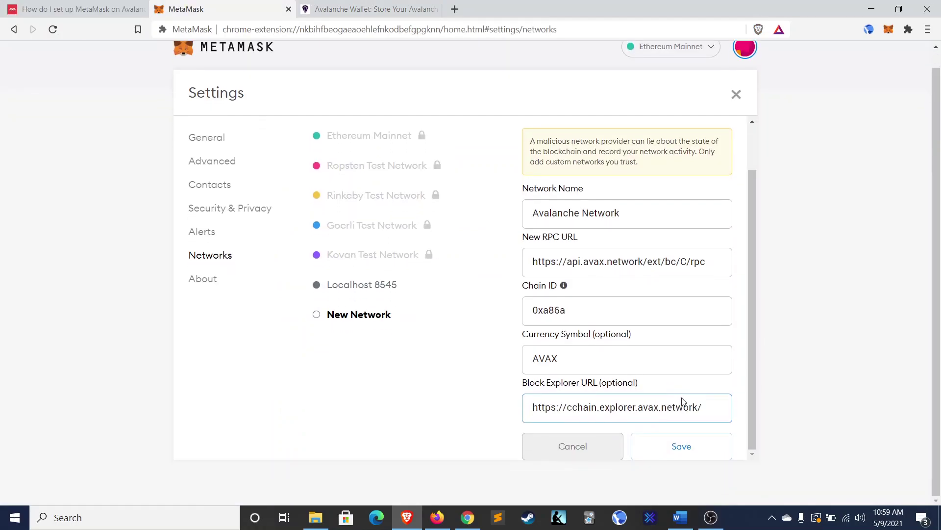
{"action": "left_click", "coordinate": [696, 446]}
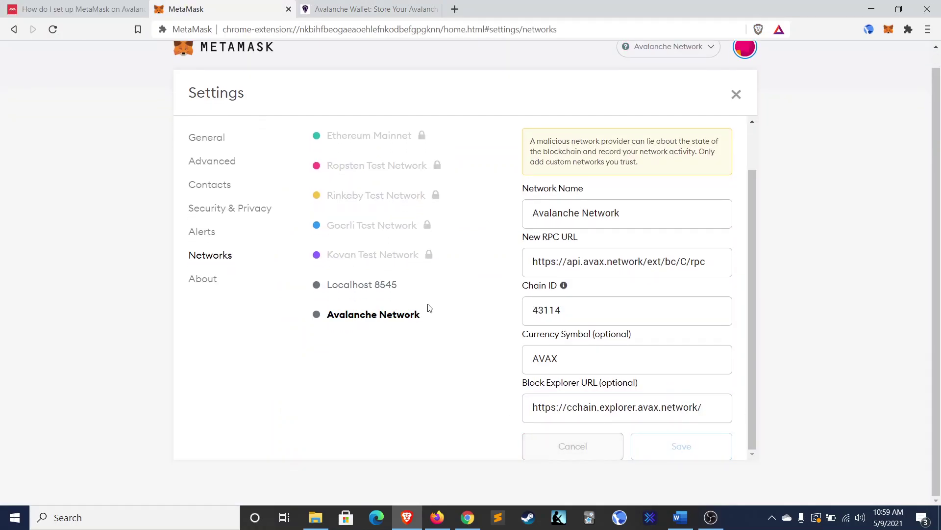
- Check the MetaMask popup showing Account 1 with 0 AVAX on Avalanche Network
{"action": "left_click", "coordinate": [890, 31]}
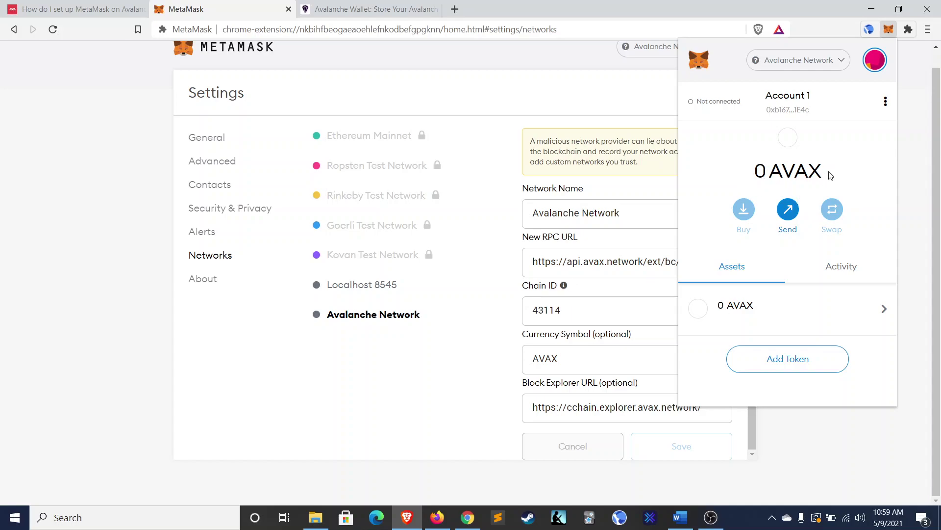
{"action": "mouse_move", "coordinate": [814, 167]}
- In Cross Chain, keep X Chain as source and set C Chain as destination
{"action": "left_click", "coordinate": [382, 5]}
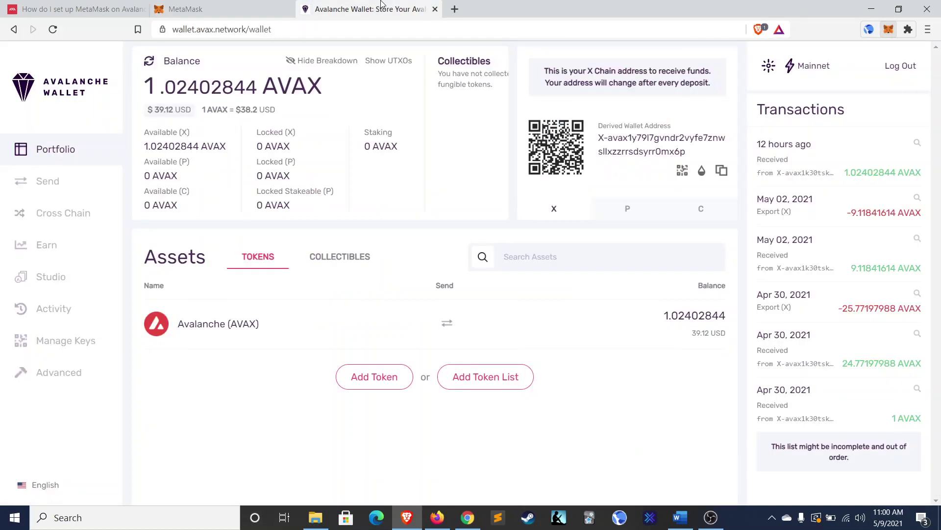
{"action": "left_click", "coordinate": [86, 217]}
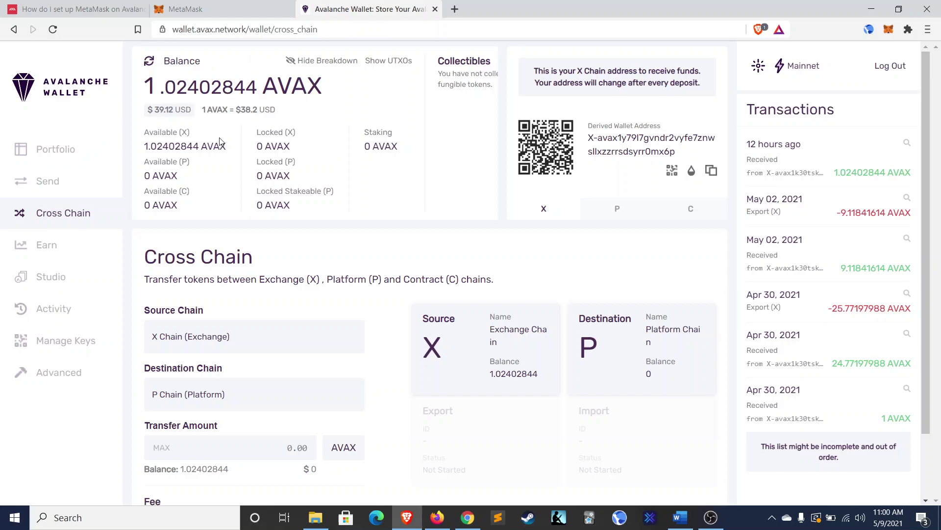
{"action": "scroll", "coordinate": [261, 288], "scroll_direction": "down", "scroll_amount": 1}
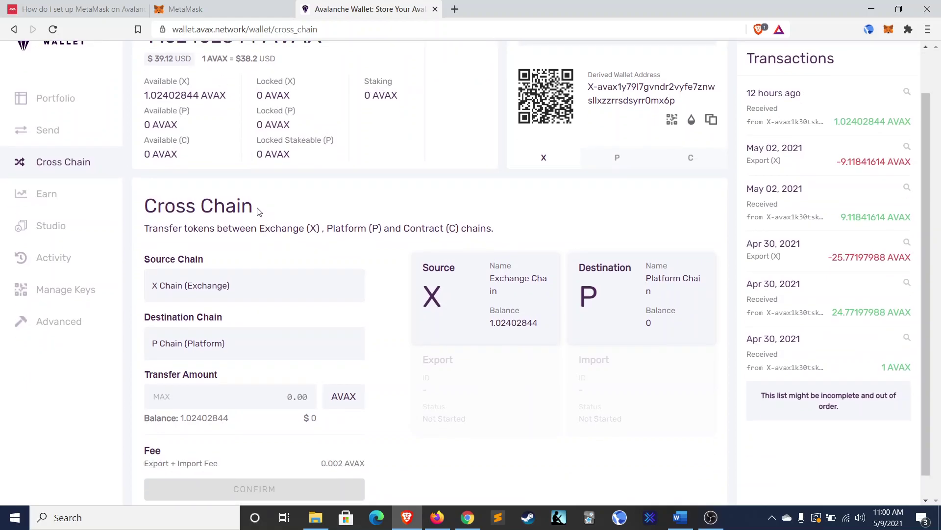
{"action": "scroll", "coordinate": [104, 162], "scroll_direction": "up", "scroll_amount": 1}
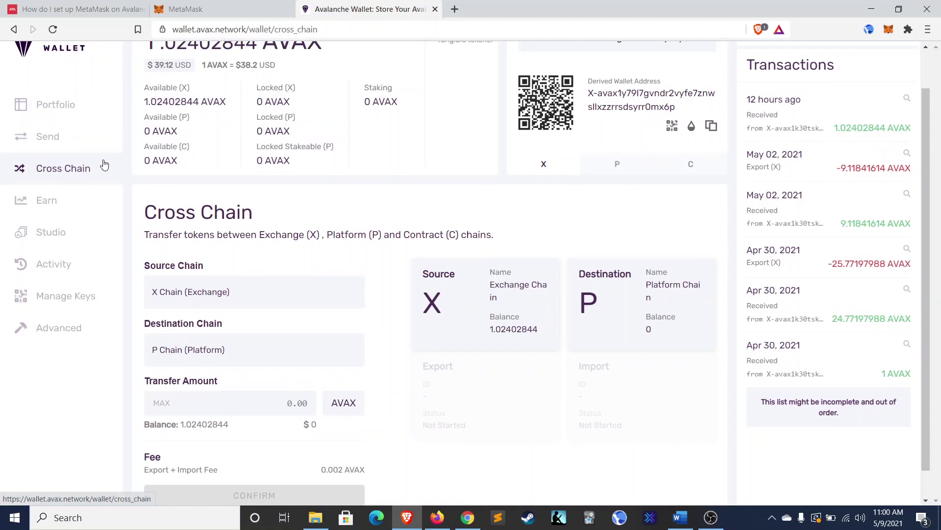
{"action": "left_click", "coordinate": [244, 301]}
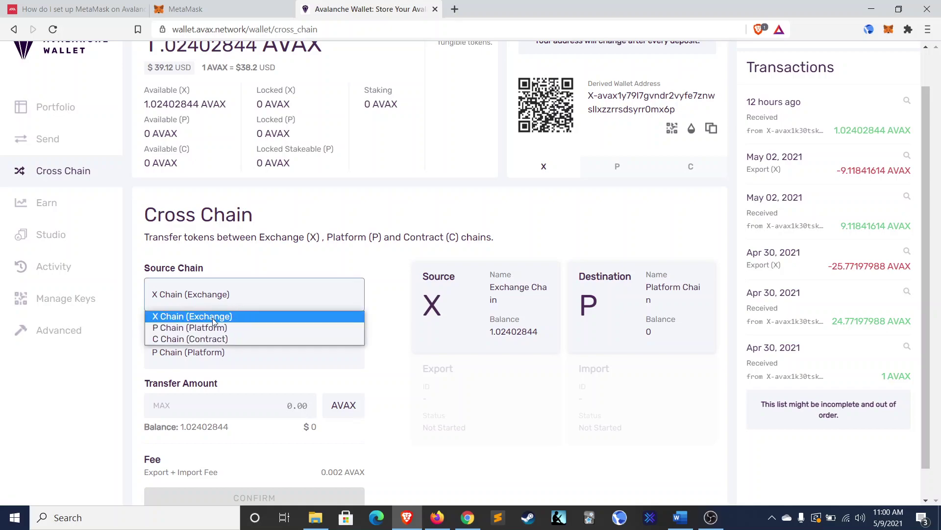
{"action": "left_click", "coordinate": [226, 319]}
{"action": "left_click", "coordinate": [218, 352]}
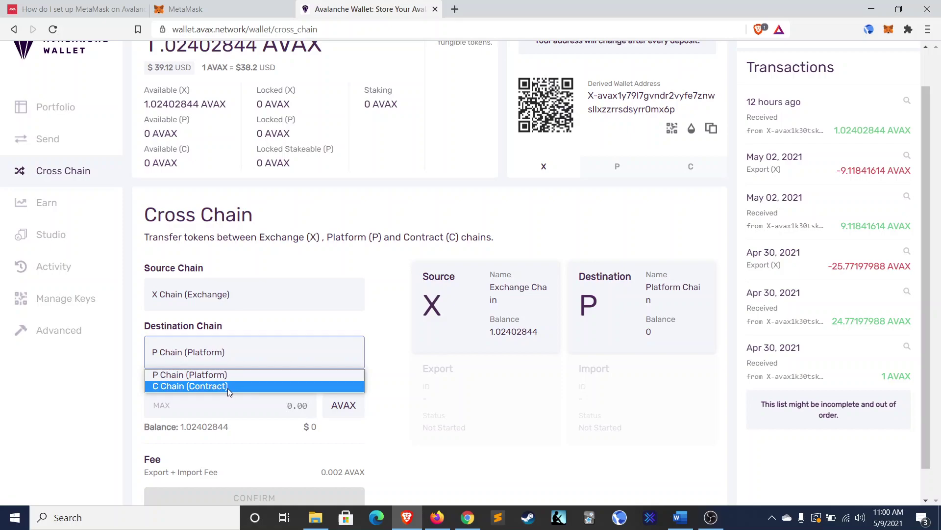
{"action": "left_click", "coordinate": [227, 386]}
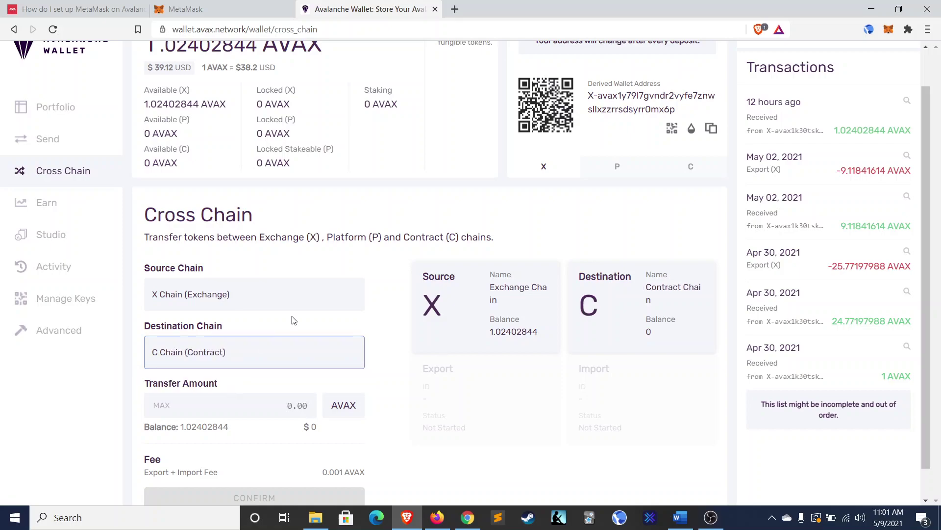
- Fill in the maximum 1.02302844 AVAX, confirm, and start the transfer
{"action": "scroll", "coordinate": [380, 339], "scroll_direction": "down", "scroll_amount": 1}
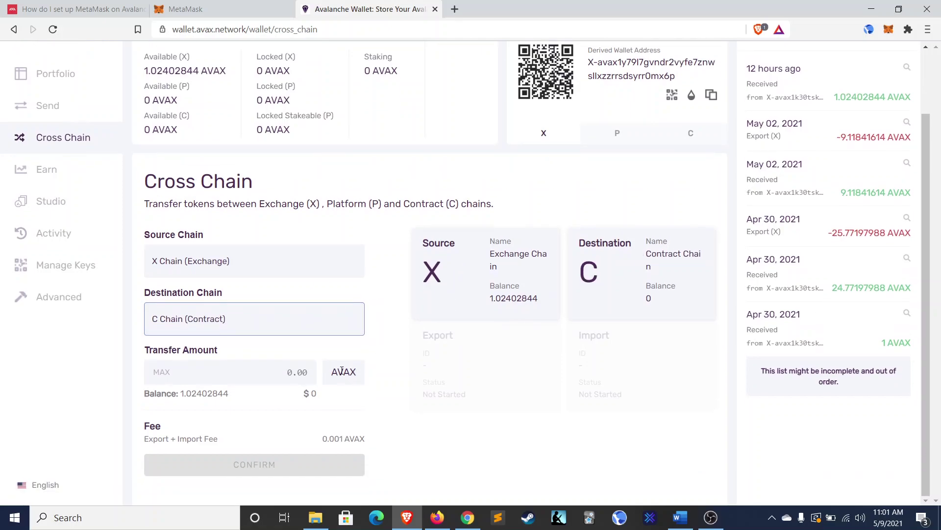
{"action": "left_click", "coordinate": [339, 375]}
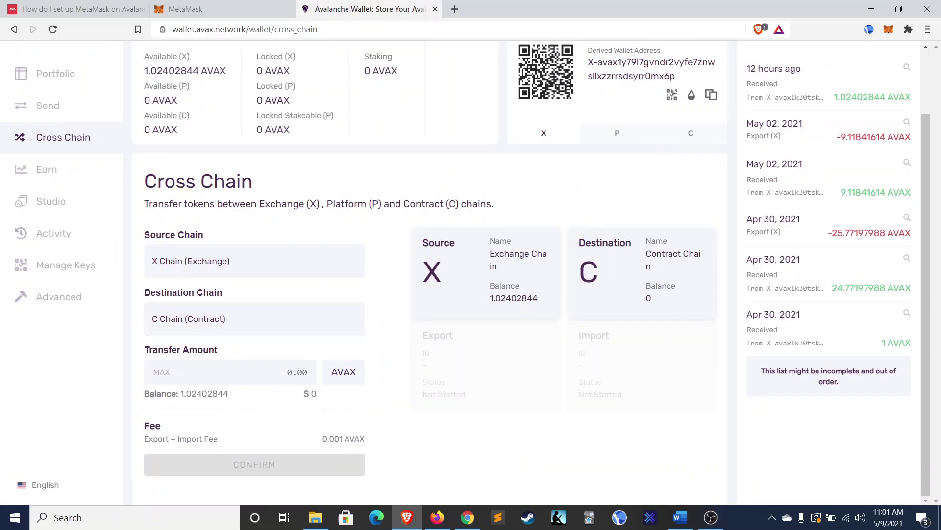
{"action": "left_click", "coordinate": [158, 375]}
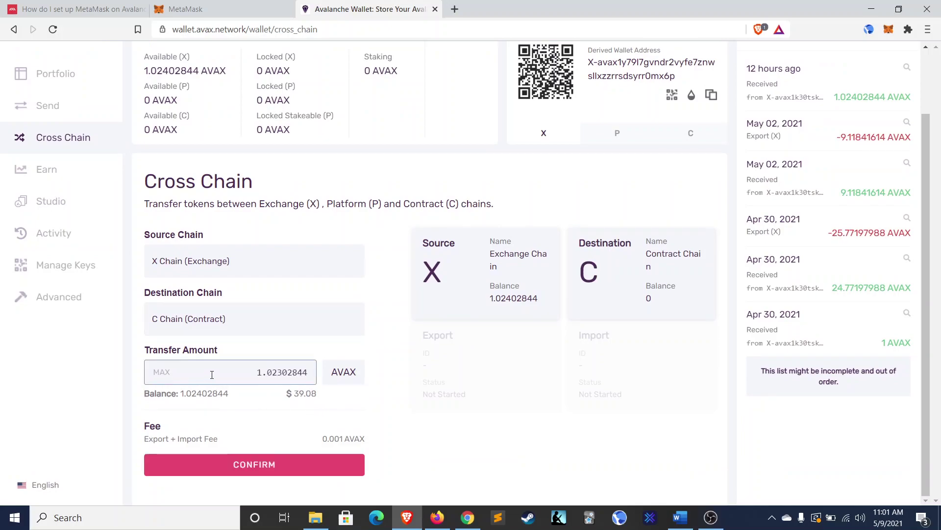
{"action": "left_click", "coordinate": [263, 466]}
{"action": "scroll", "coordinate": [428, 488], "scroll_direction": "down", "scroll_amount": 1}
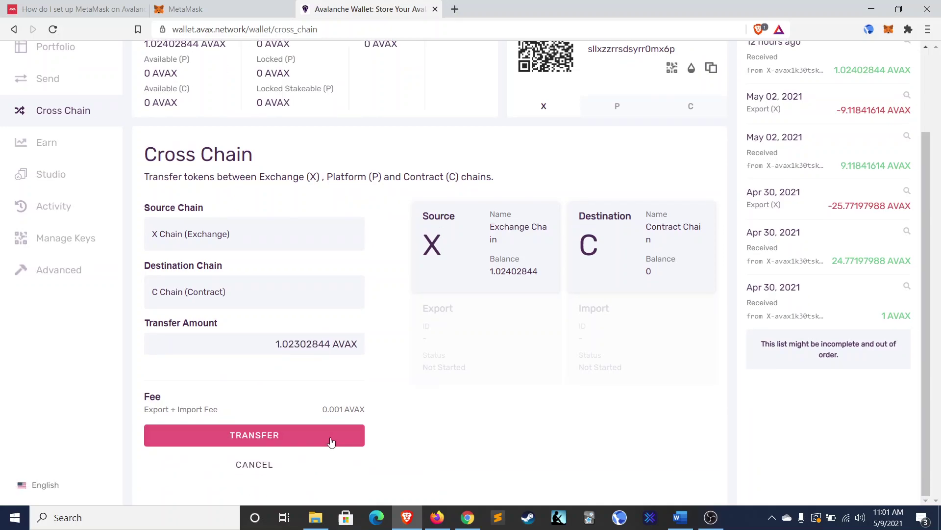
{"action": "left_click", "coordinate": [332, 442]}
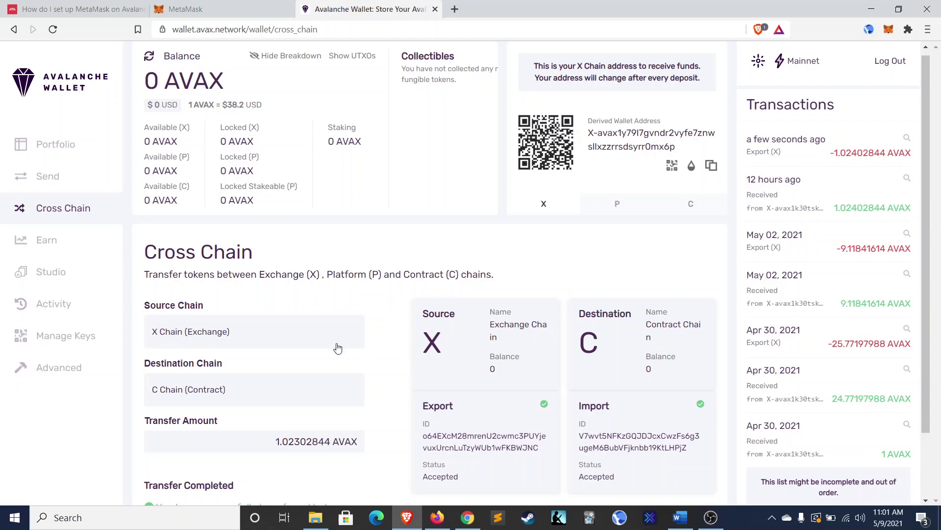
- Go via Advanced back to Portfolio, now showing 1.02302844 AVAX on C-Chain
{"action": "left_click", "coordinate": [71, 376]}
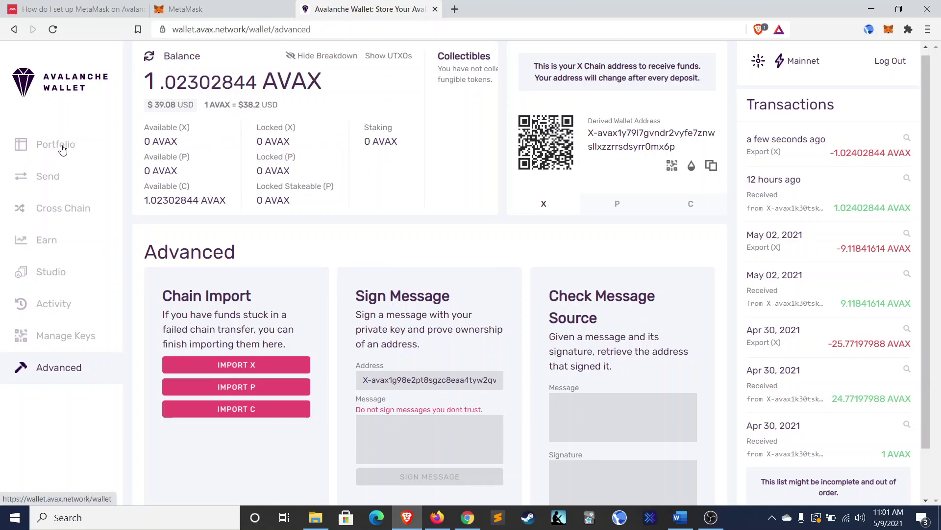
{"action": "left_click", "coordinate": [63, 149]}
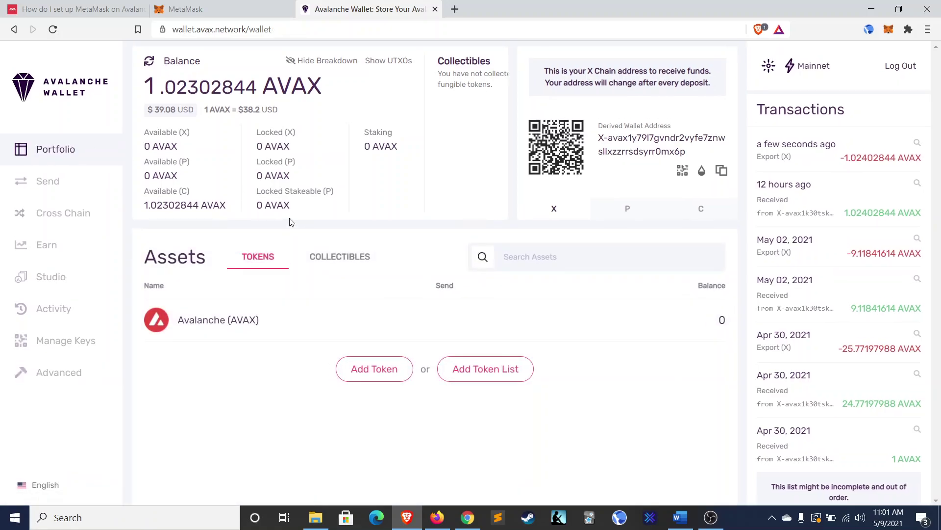
- Prepare a C Chain send of the maximum 1.01830344 AVAX, then view MetaMask's settings tab
{"action": "left_click", "coordinate": [66, 186]}
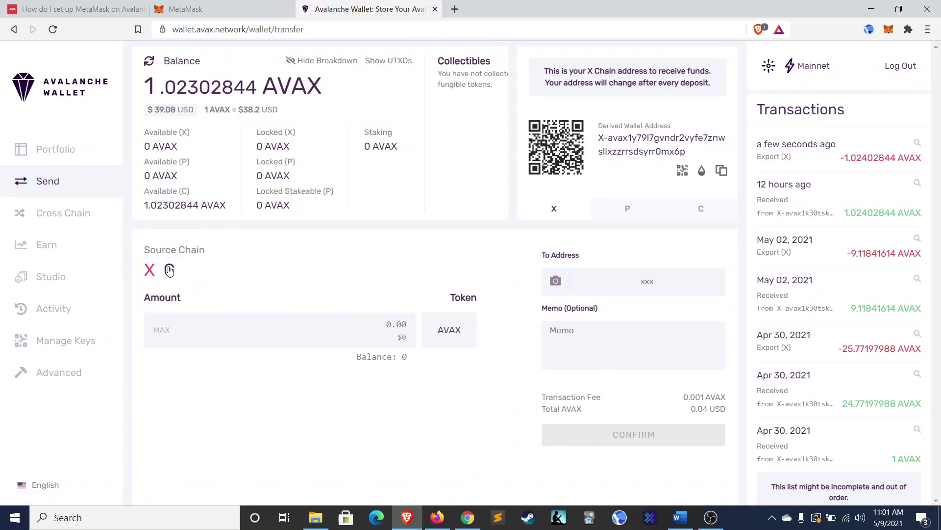
{"action": "left_click", "coordinate": [169, 271]}
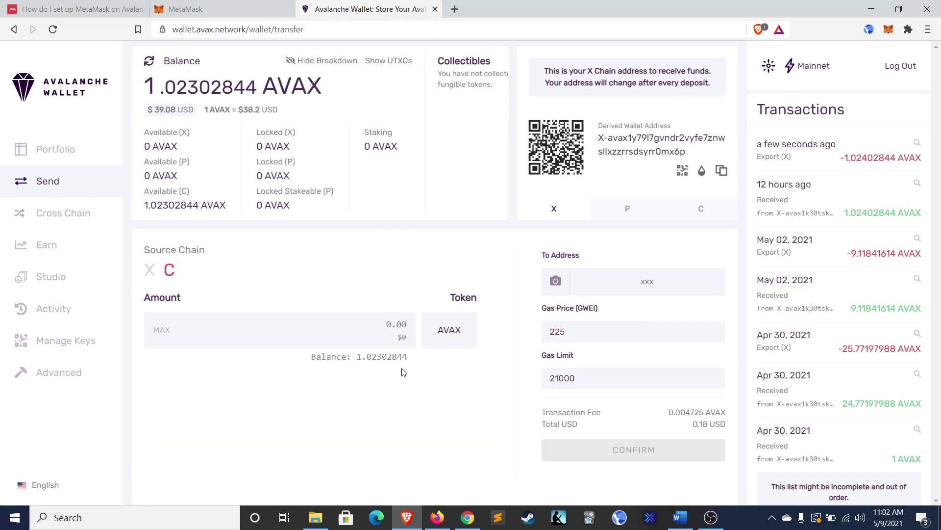
{"action": "left_click", "coordinate": [151, 273]}
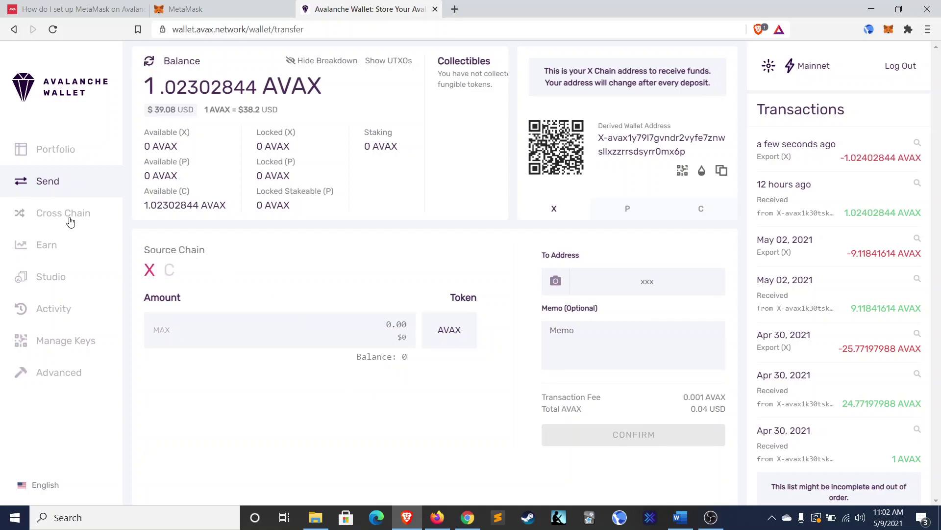
{"action": "left_click", "coordinate": [170, 271]}
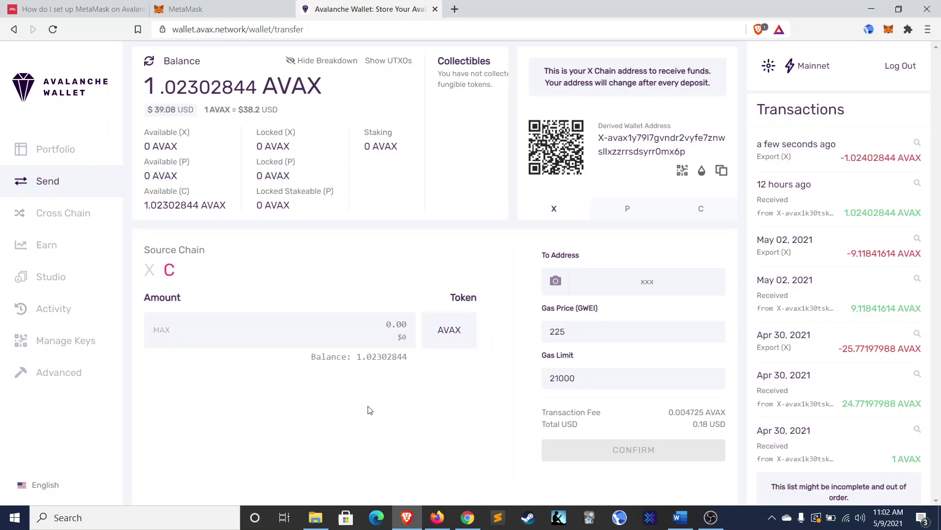
{"action": "left_click", "coordinate": [160, 329]}
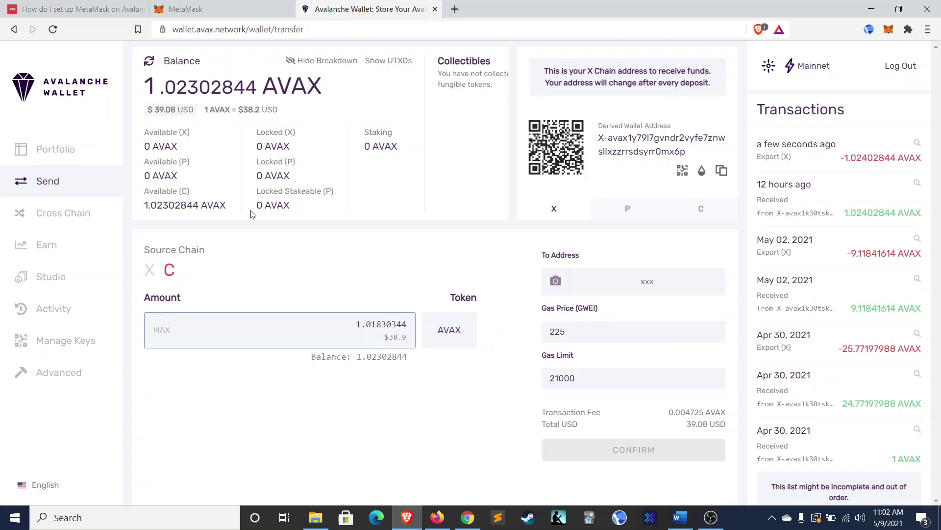
{"action": "left_click", "coordinate": [186, 9]}
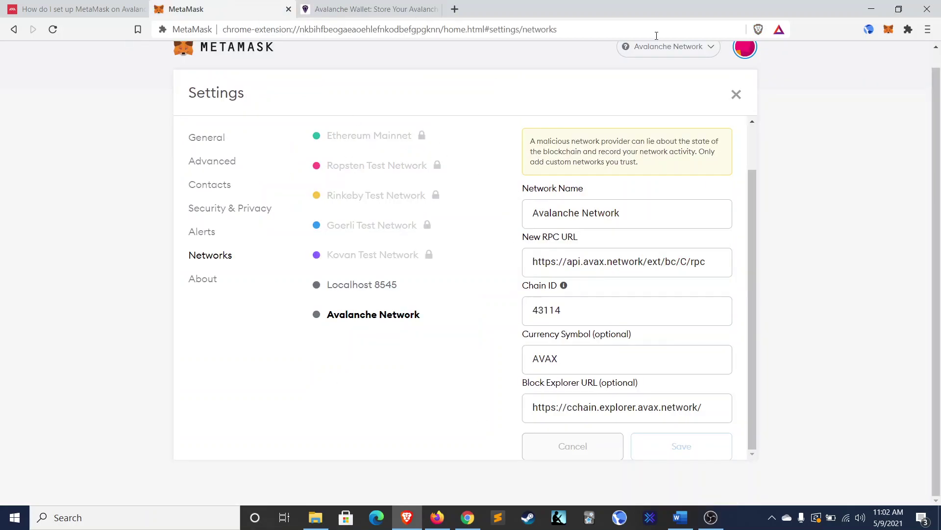
- Copy the MetaMask account address into the send form's To Address
{"action": "left_click", "coordinate": [373, 9]}
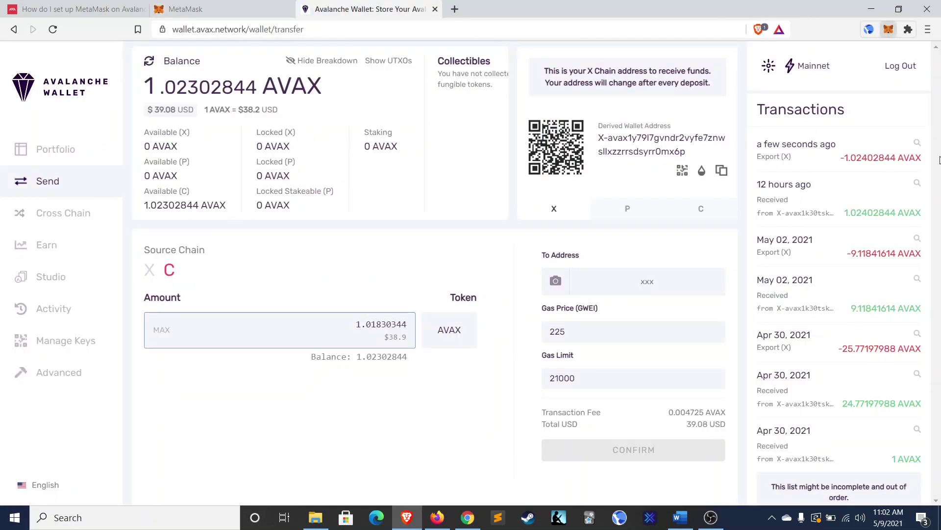
{"action": "left_click", "coordinate": [889, 29]}
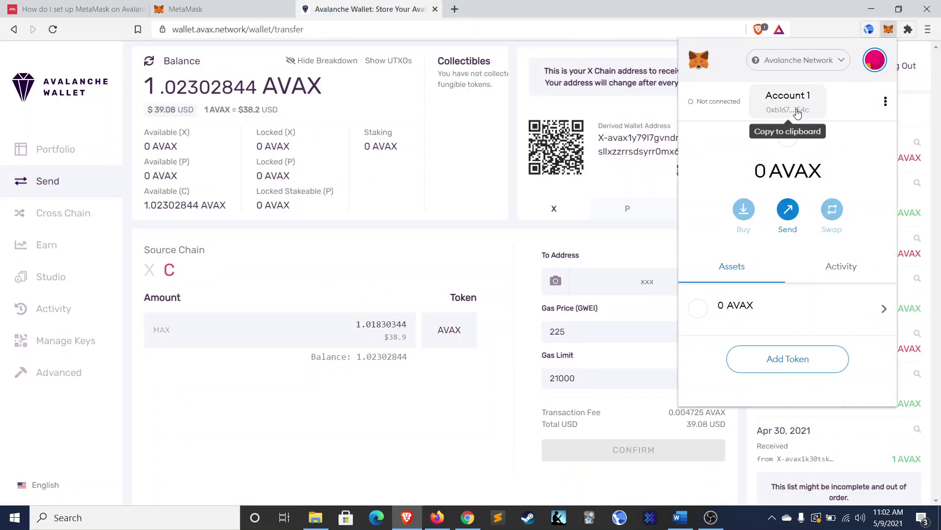
{"action": "left_click", "coordinate": [798, 112]}
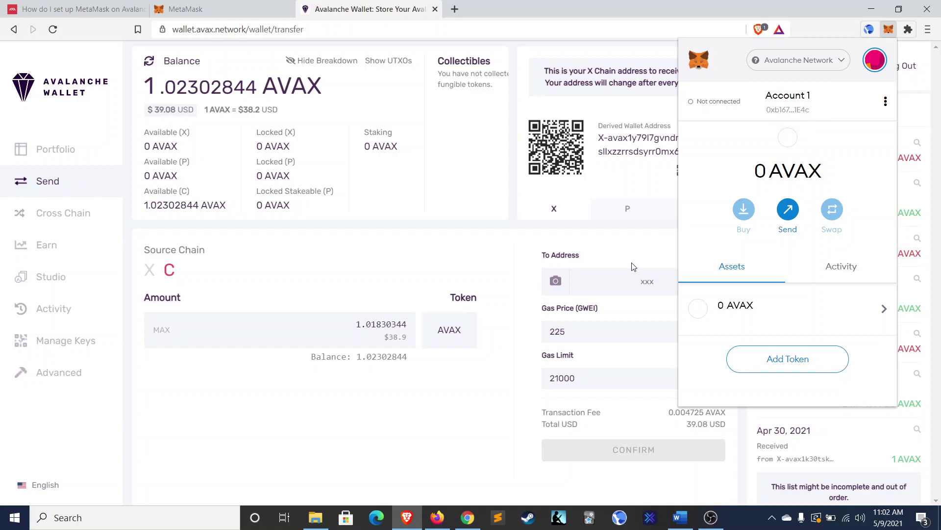
{"action": "left_click", "coordinate": [627, 278]}
{"action": "key", "text": "ctrl+v"}
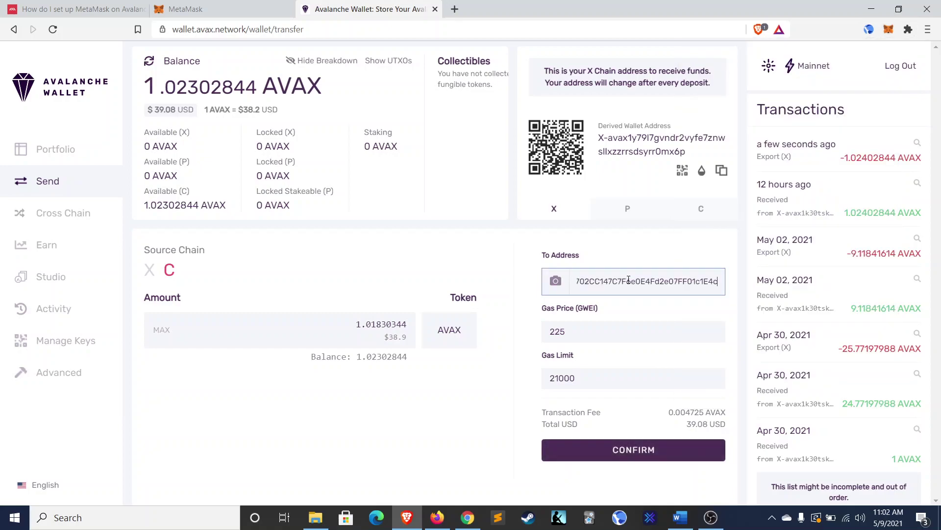
- Confirm and send the 1.01830344 AVAX, then open MetaMask to check the balance
{"action": "left_click", "coordinate": [645, 449]}
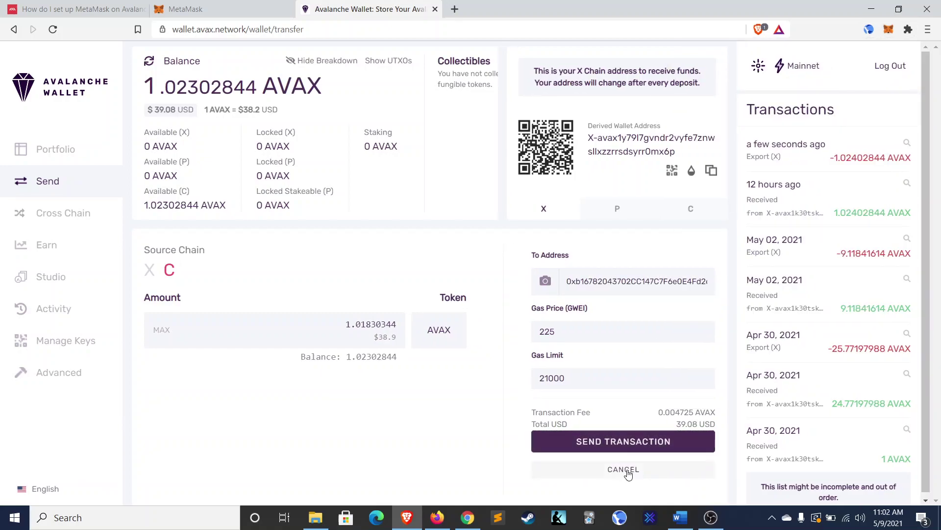
{"action": "left_click", "coordinate": [634, 444]}
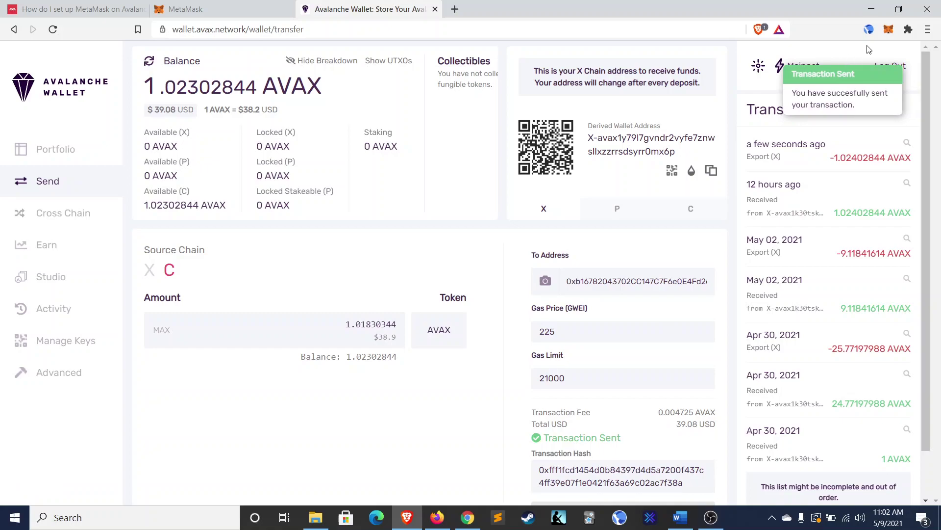
{"action": "left_click", "coordinate": [888, 30]}
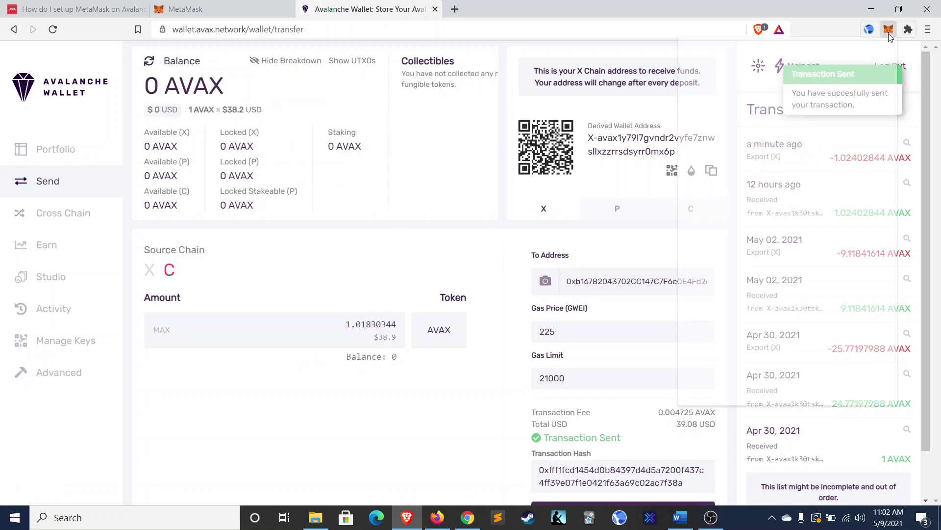